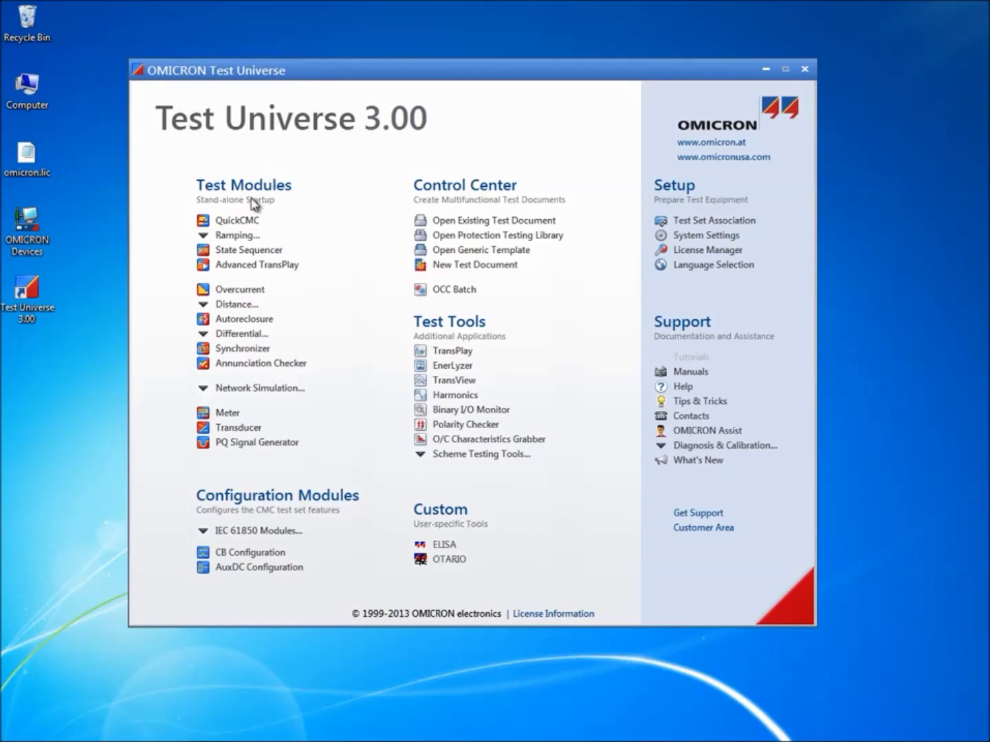
Start the QuickCMC module and set the primary nominal current to 600 A in the test object's device settings
click(241, 222)
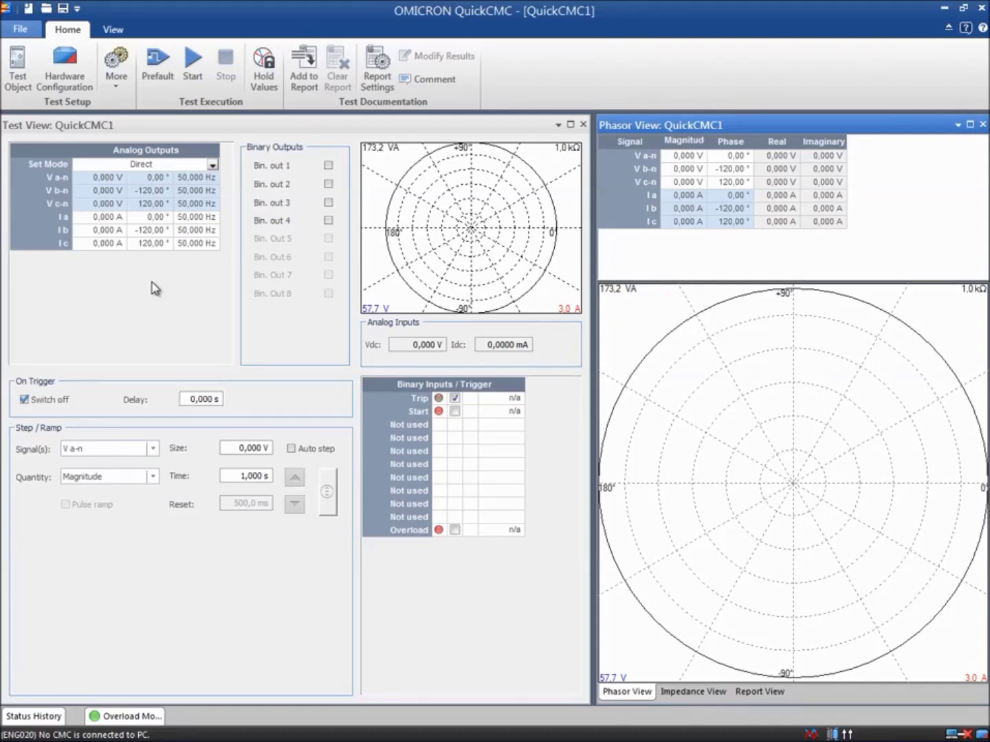
click(33, 90)
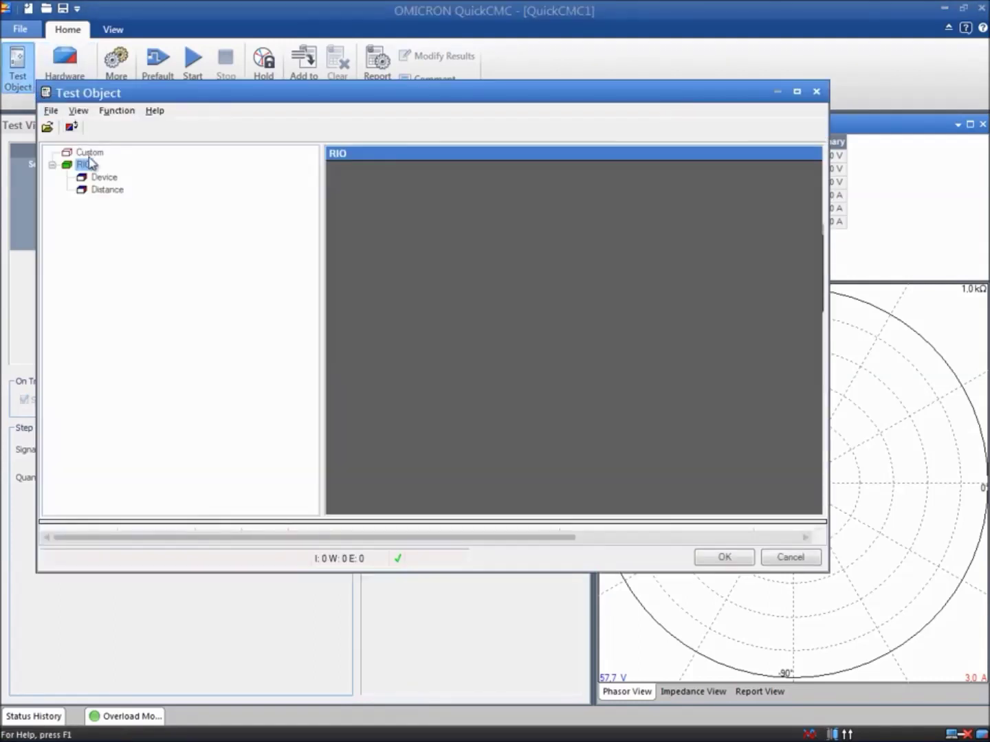
click(103, 180)
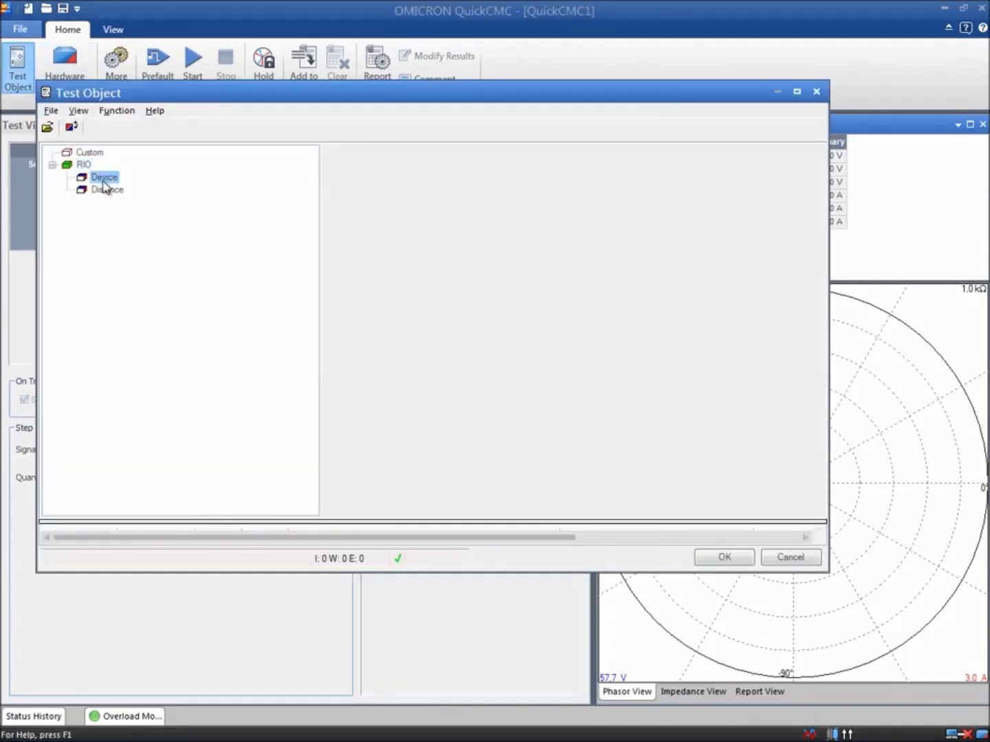
double_click(104, 181)
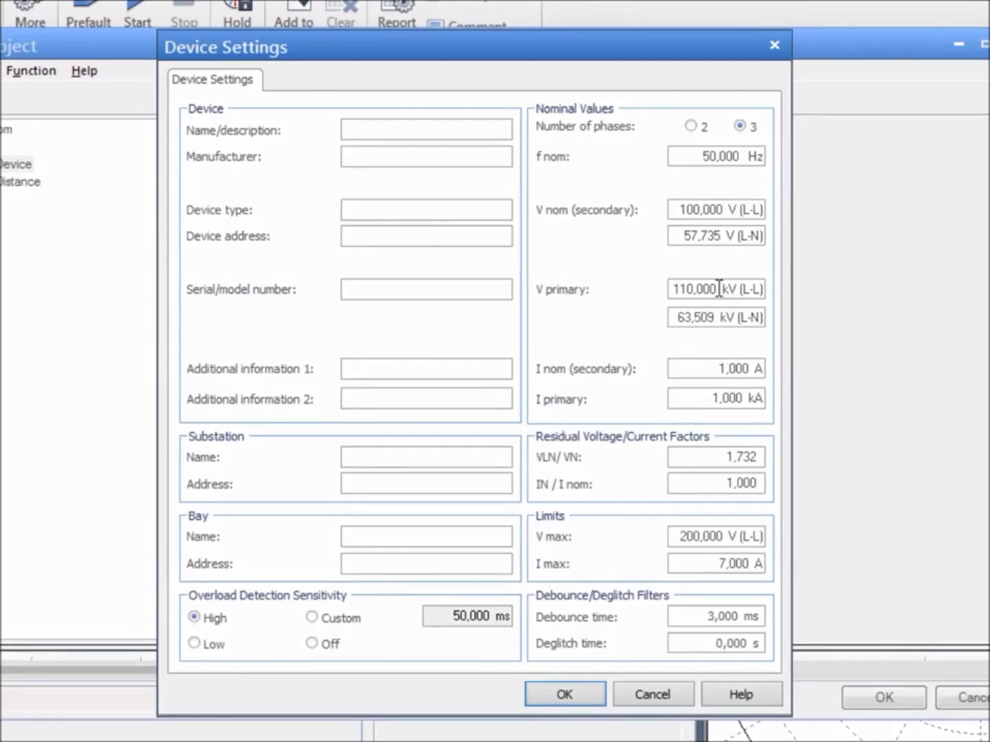
drag(719, 288, 671, 288)
drag(731, 212, 679, 211)
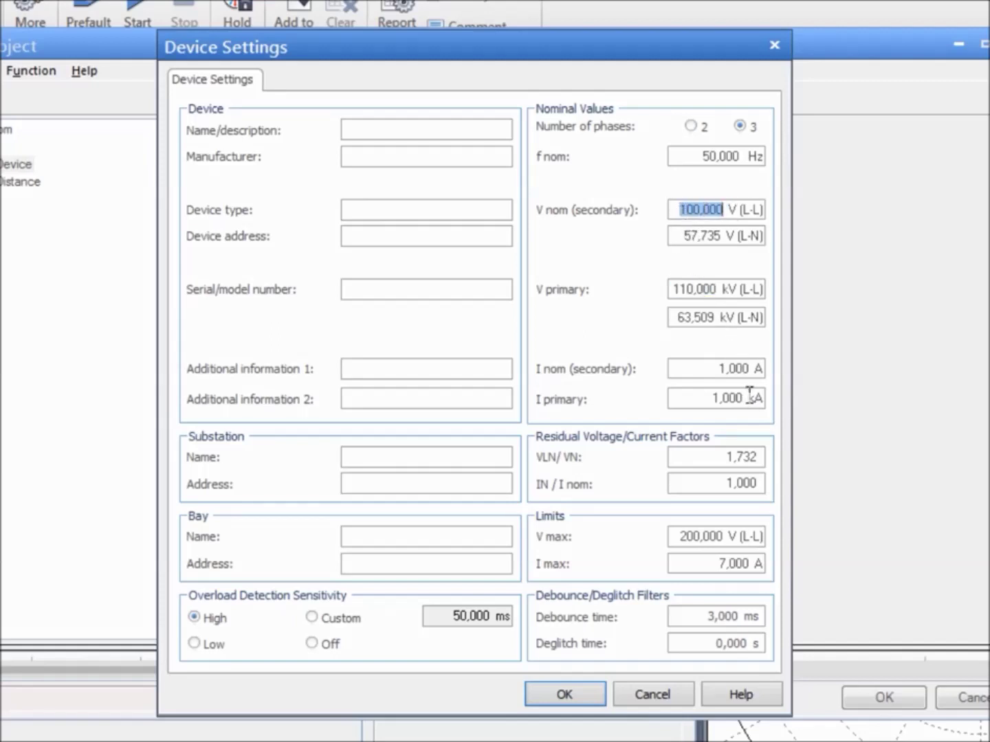
drag(751, 397, 687, 404)
key(BackSpace)
text(600)
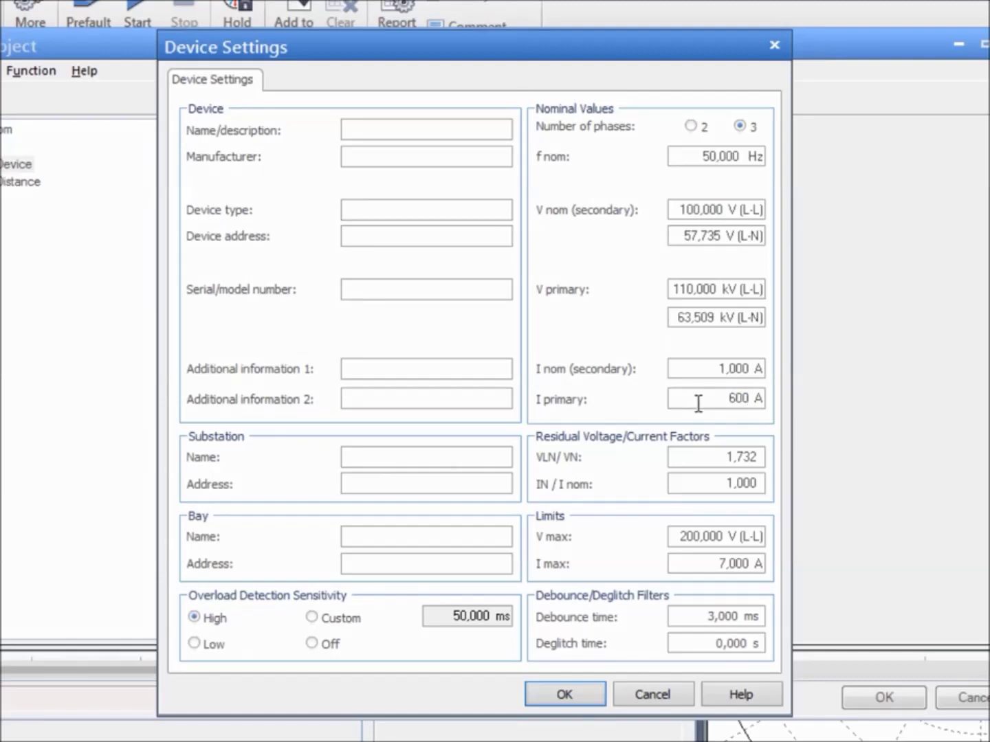
Set the I max limit to 4 A with High overload detection sensitivity and accept the device settings
drag(751, 562, 714, 564)
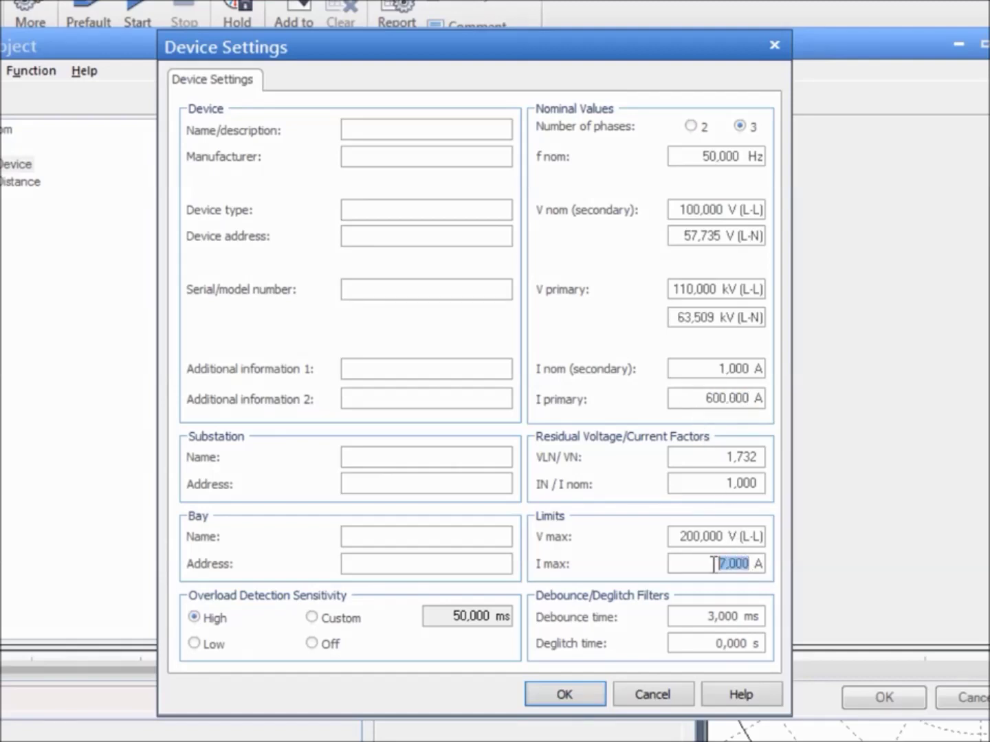
text(4)
click(191, 620)
click(569, 691)
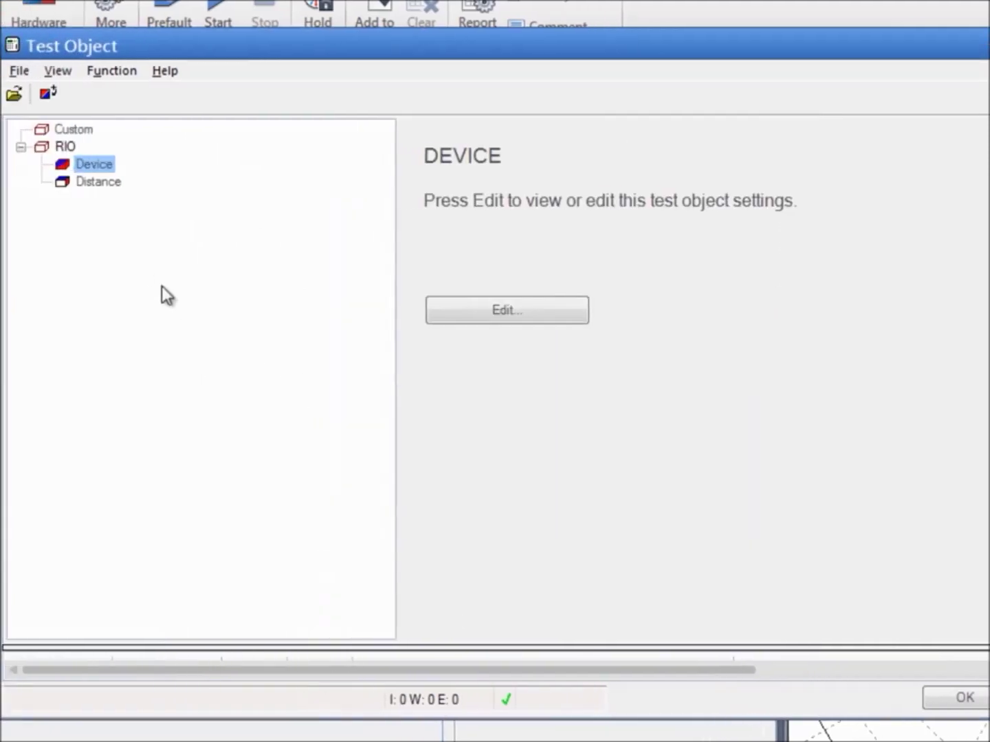
Save the test object to the Desktop as the XRIO file test_object_tutorials and accept the test object
click(106, 189)
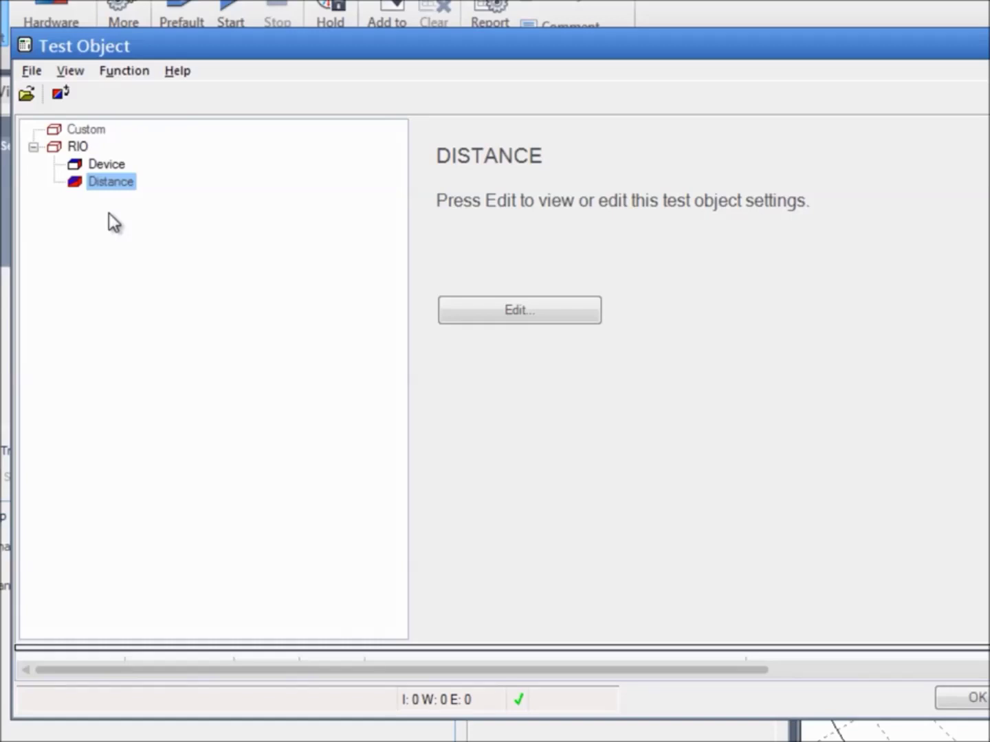
click(33, 70)
click(52, 121)
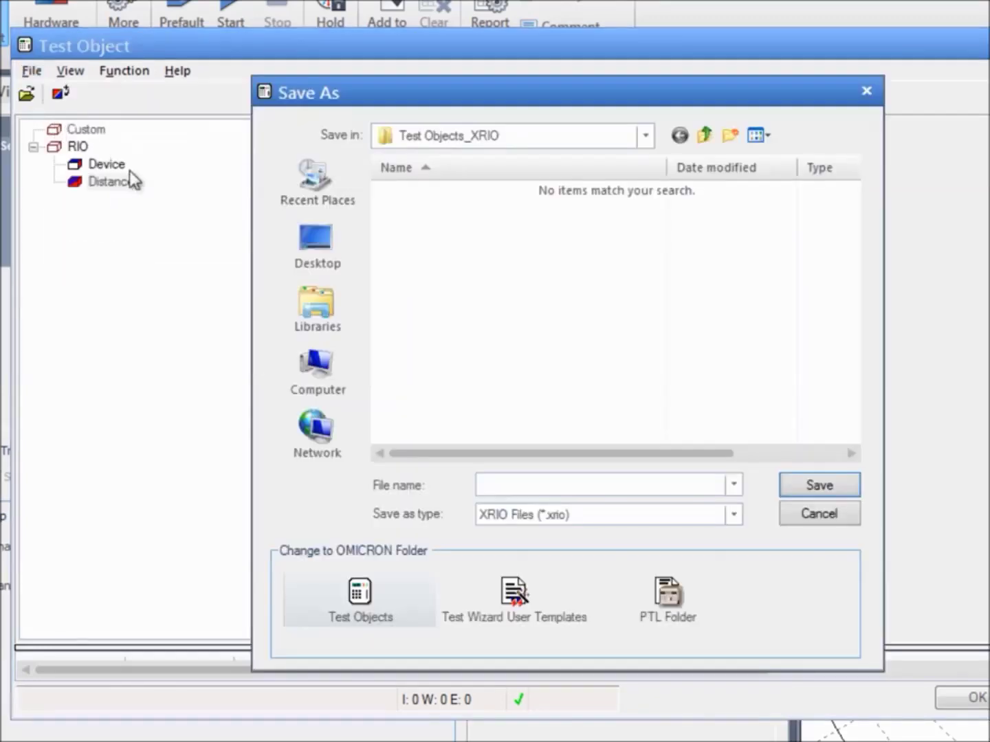
click(286, 249)
click(504, 484)
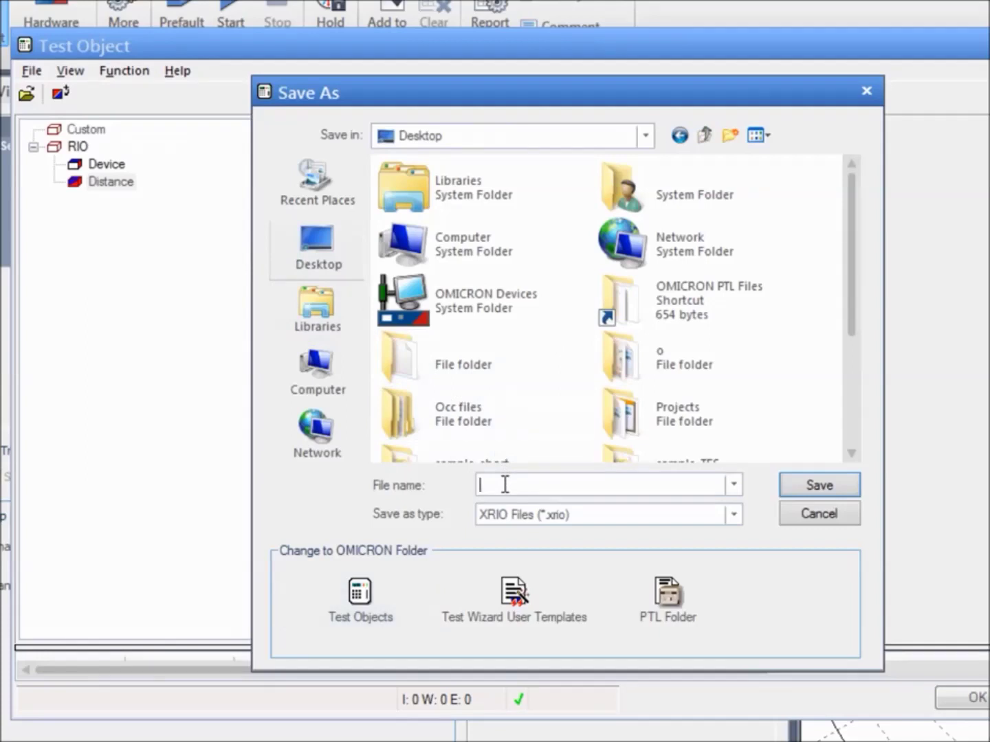
text(test object_tutorials)
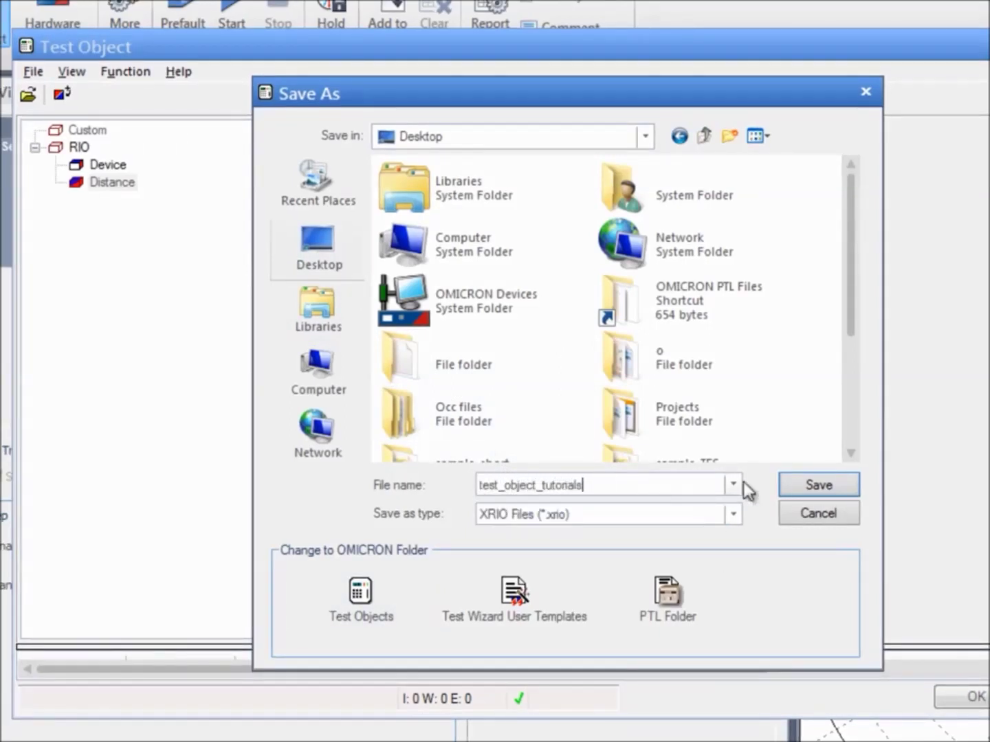
click(797, 489)
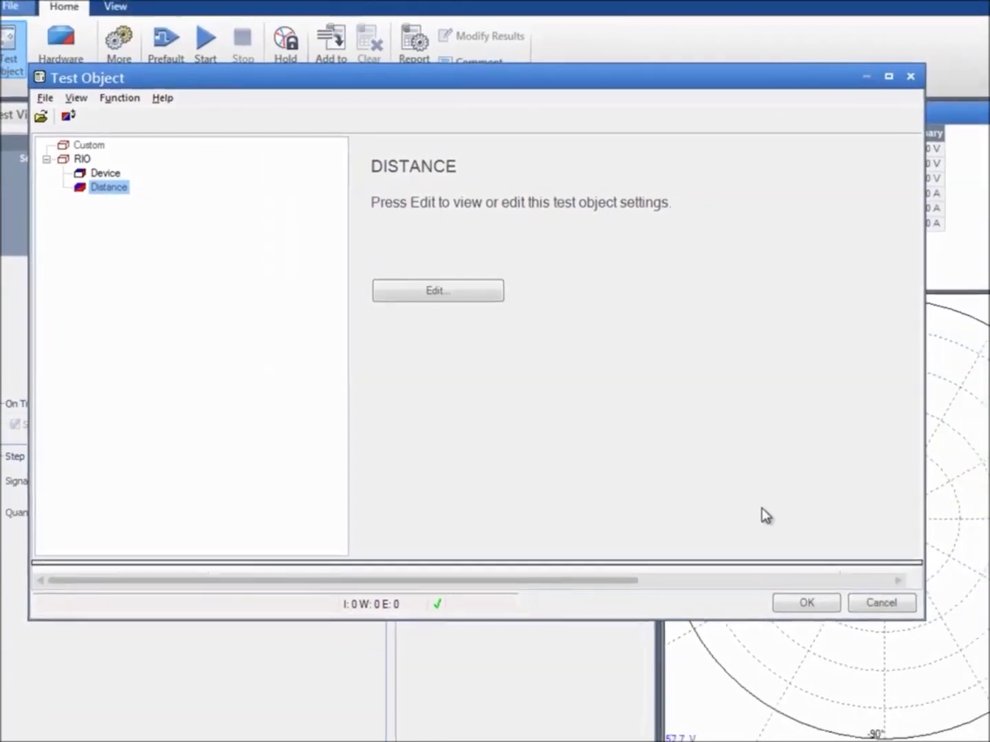
click(812, 605)
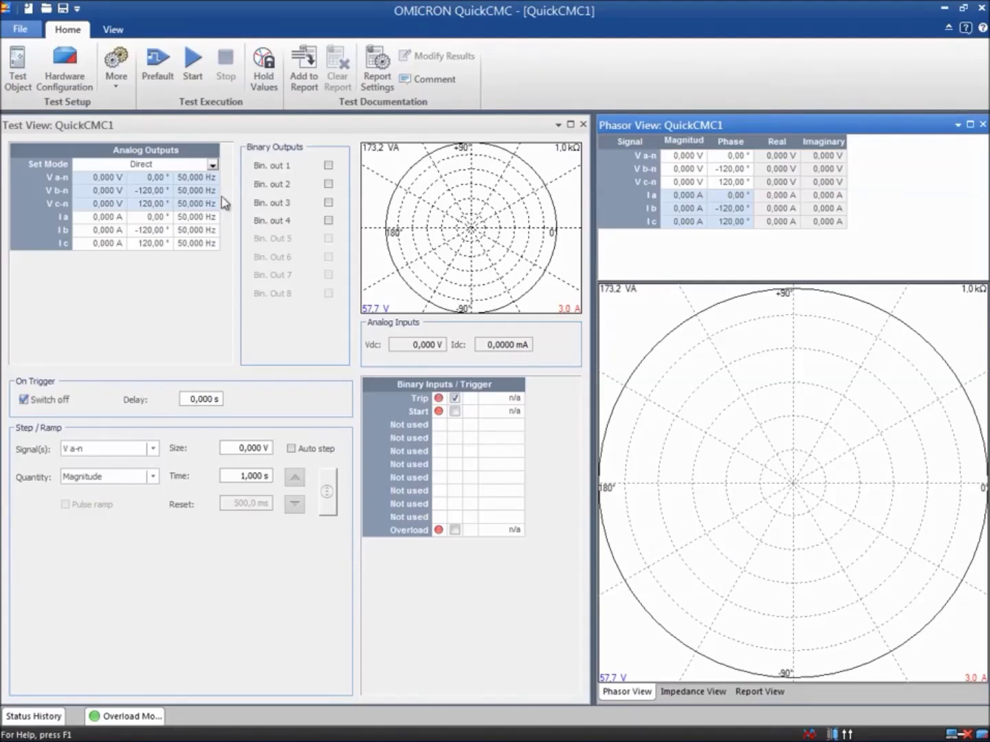
Configure the CMC356 hardware with 3x300V; 85VA @ 85V; 1Arms voltage outputs and the first 3x32A; 430VA @ 25A; 25Vrms current outputs
click(78, 86)
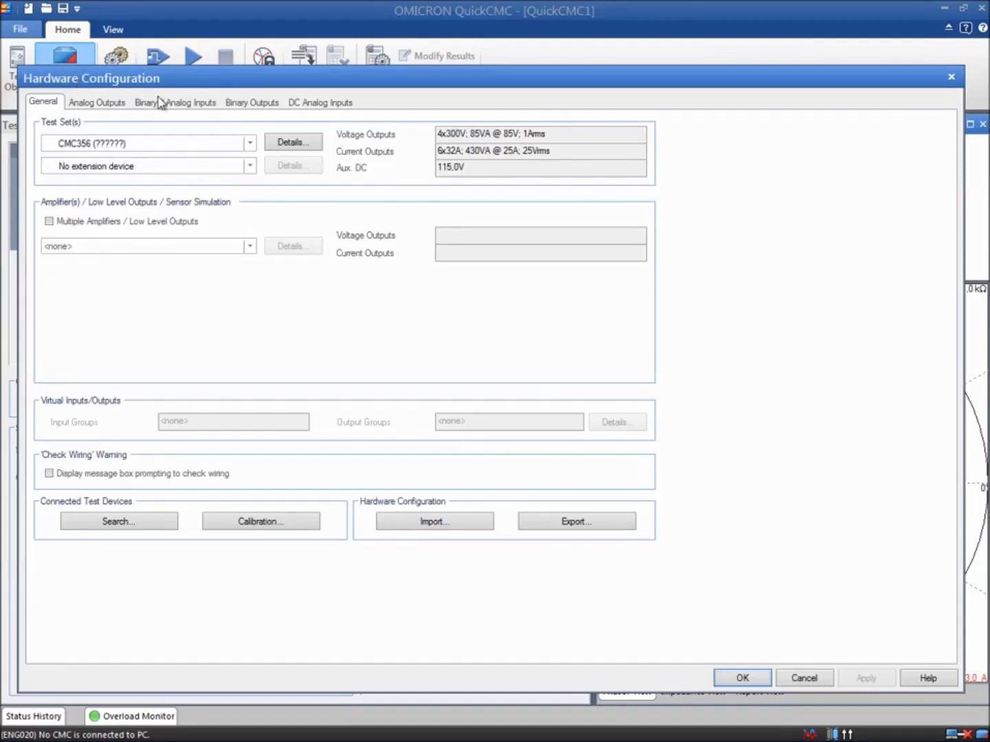
click(318, 145)
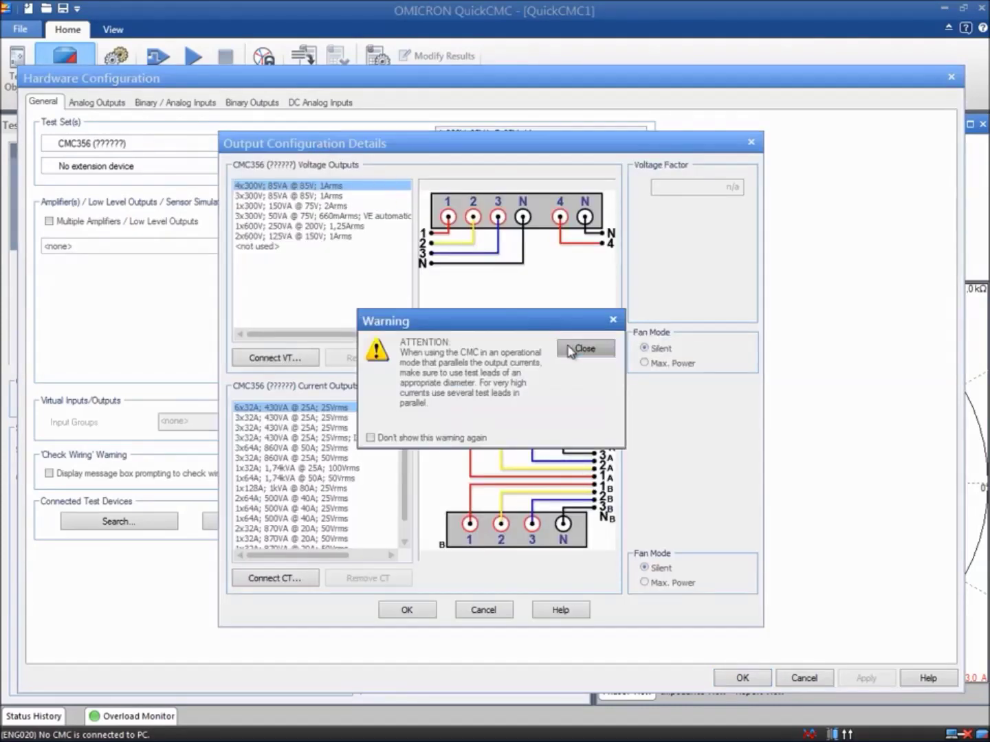
click(569, 349)
click(331, 197)
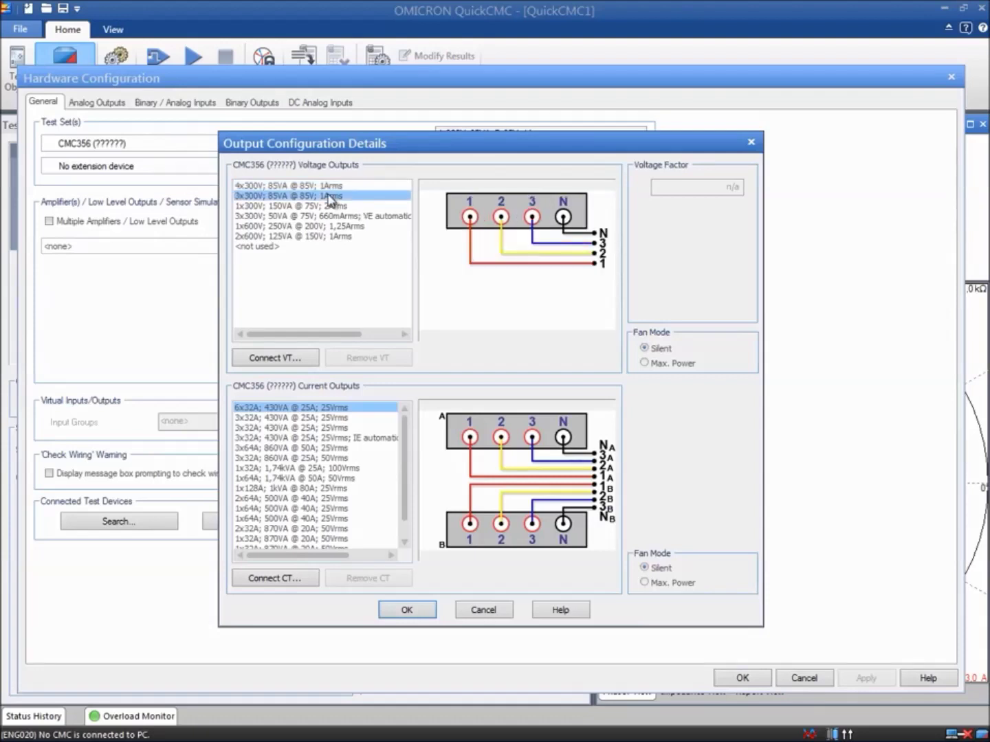
click(340, 421)
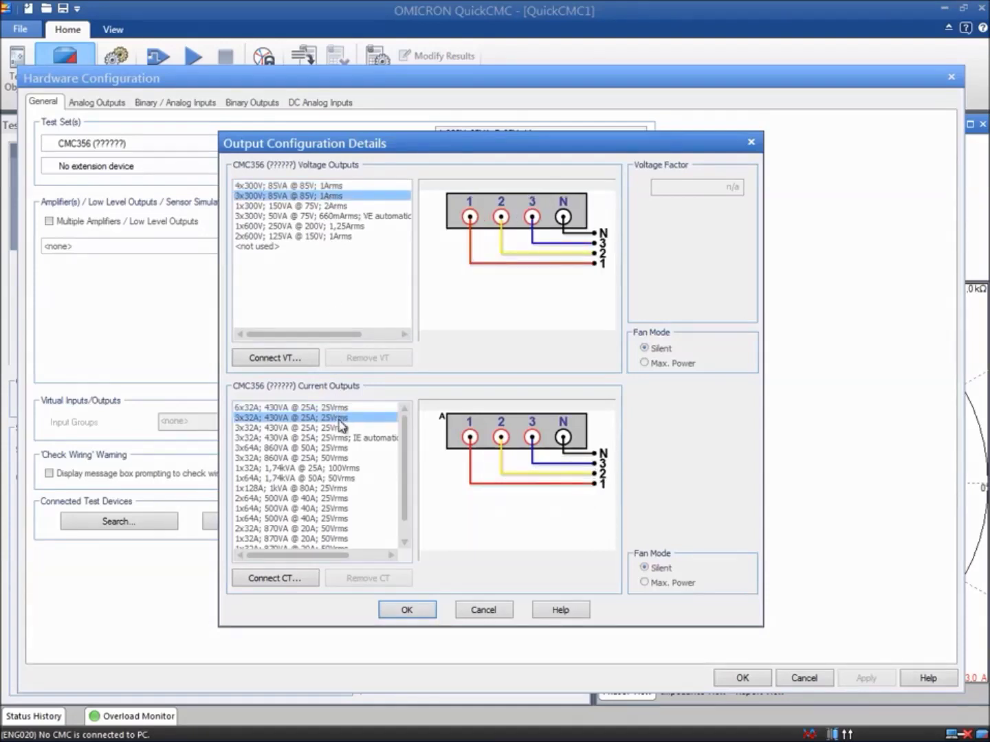
click(406, 609)
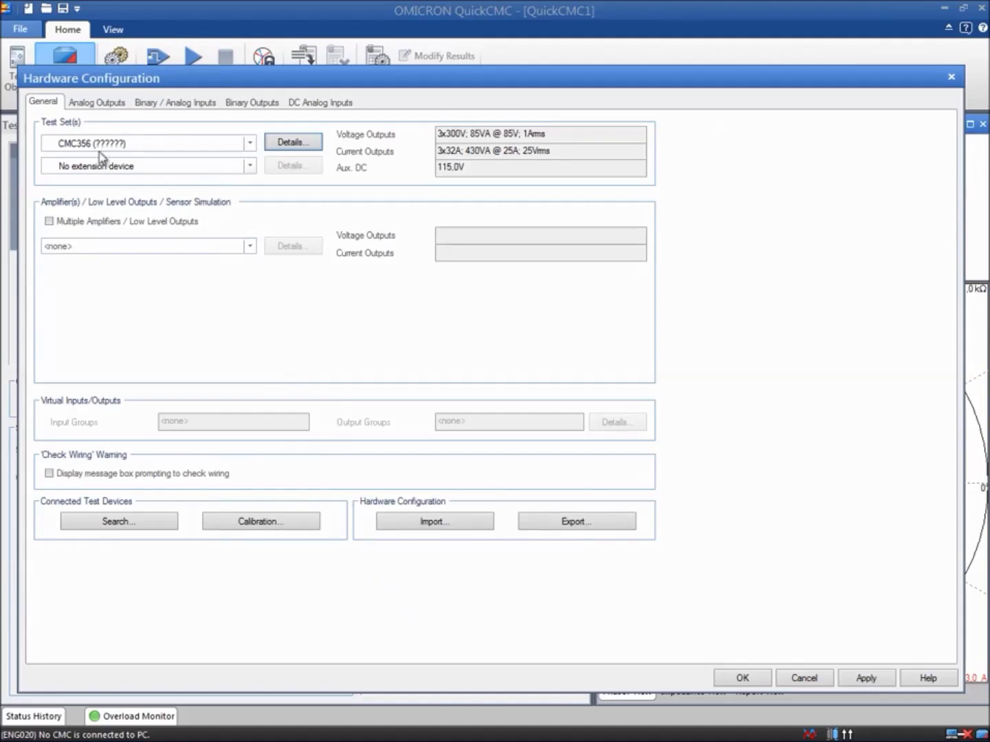
Assign the Start signal to binary input 1 and Trip to binary input 2, and apply the hardware configuration
click(91, 107)
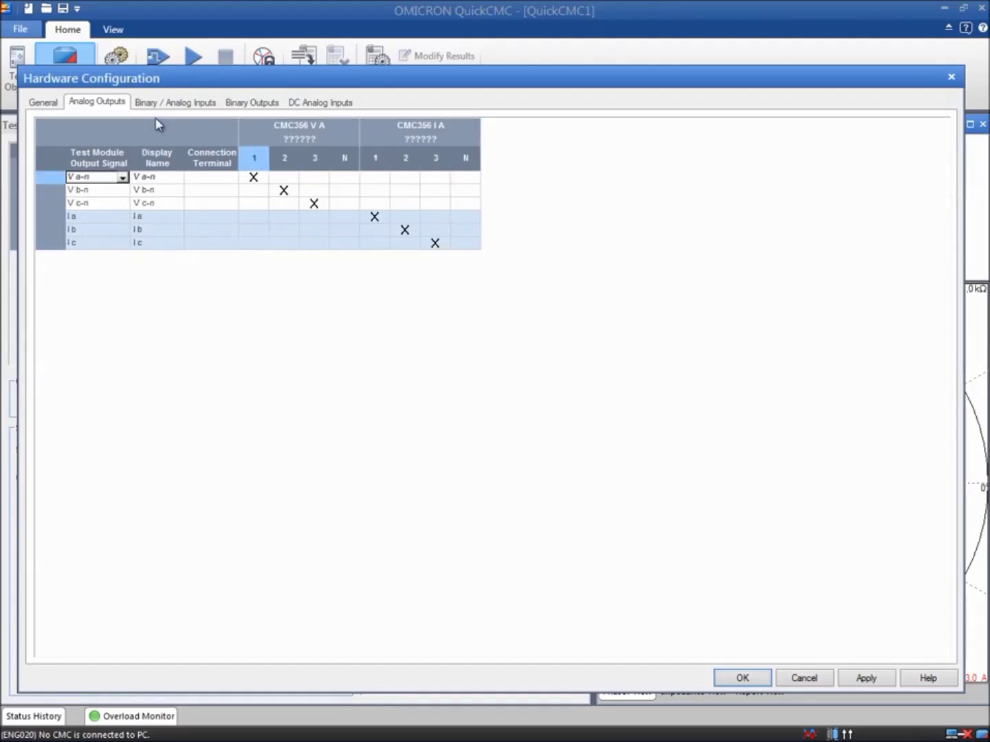
click(173, 103)
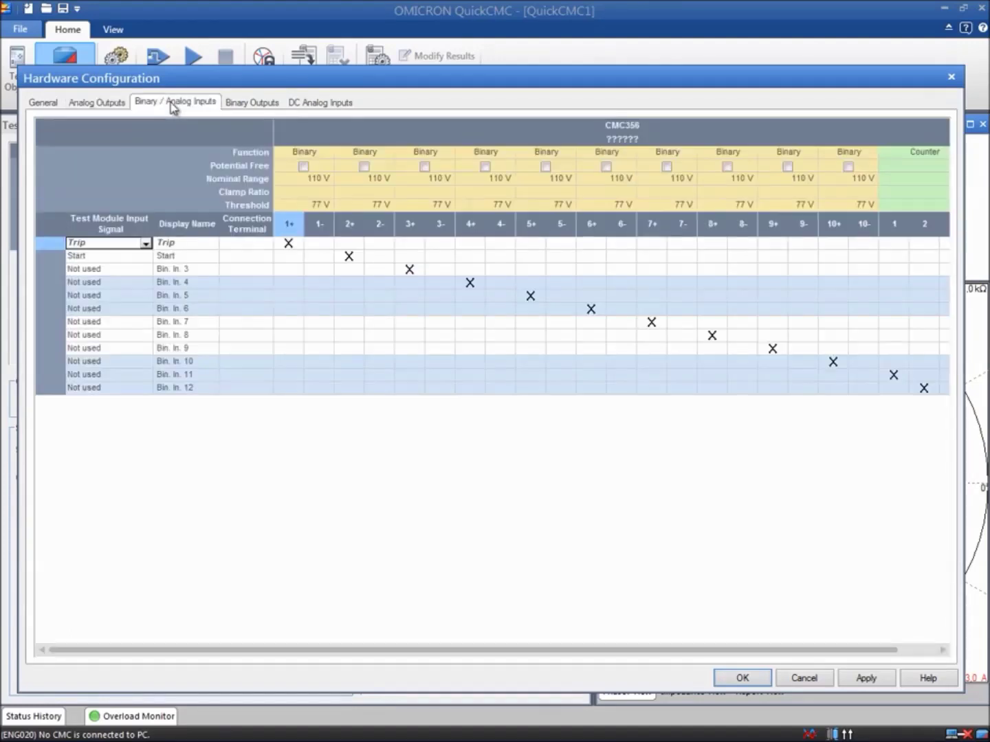
click(131, 242)
click(90, 426)
click(131, 256)
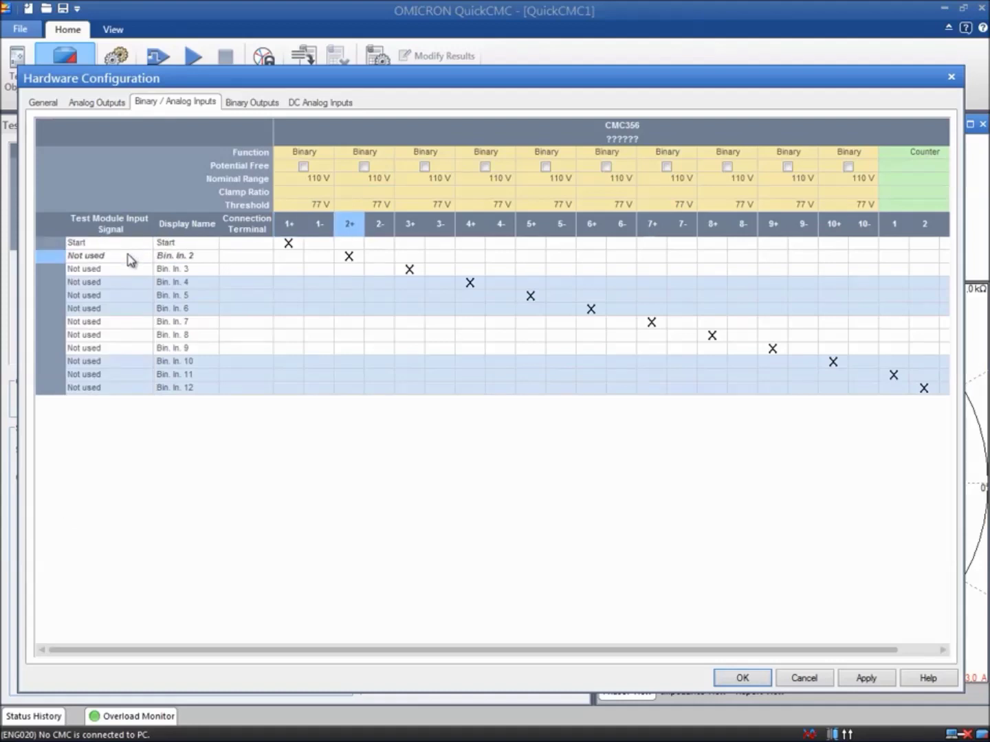
click(131, 258)
click(85, 276)
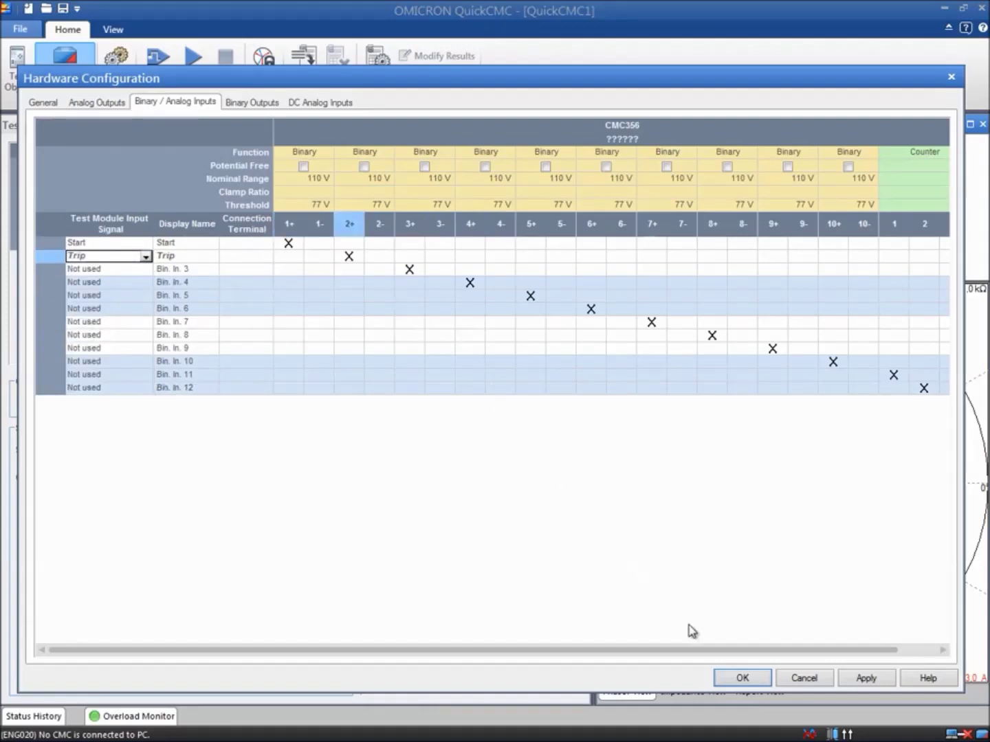
click(865, 678)
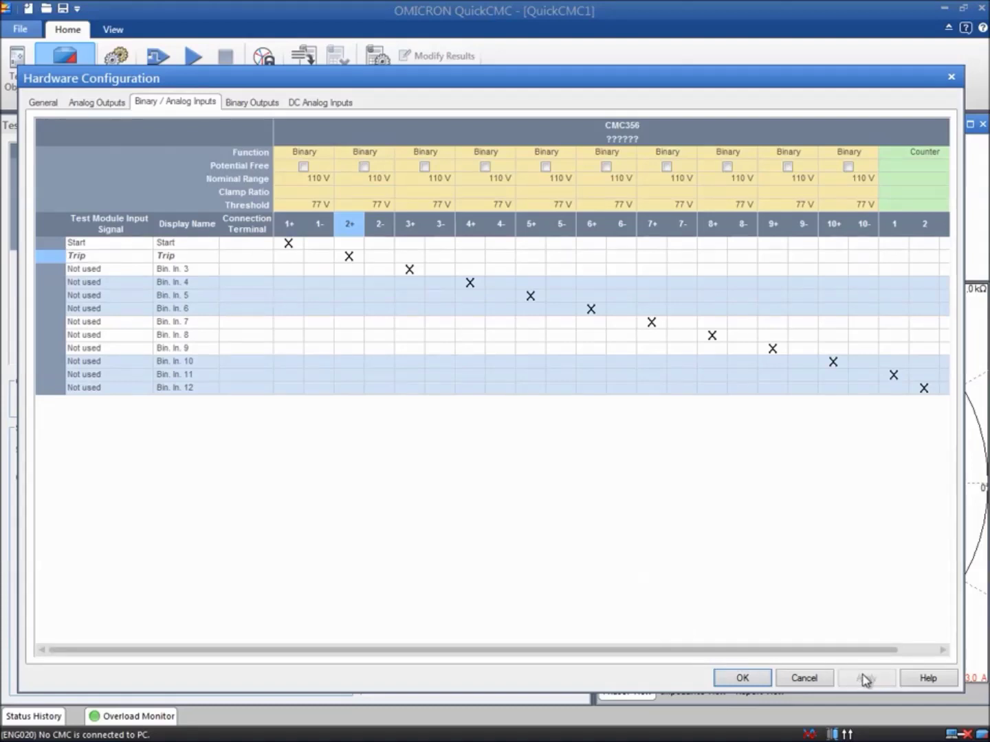
click(742, 680)
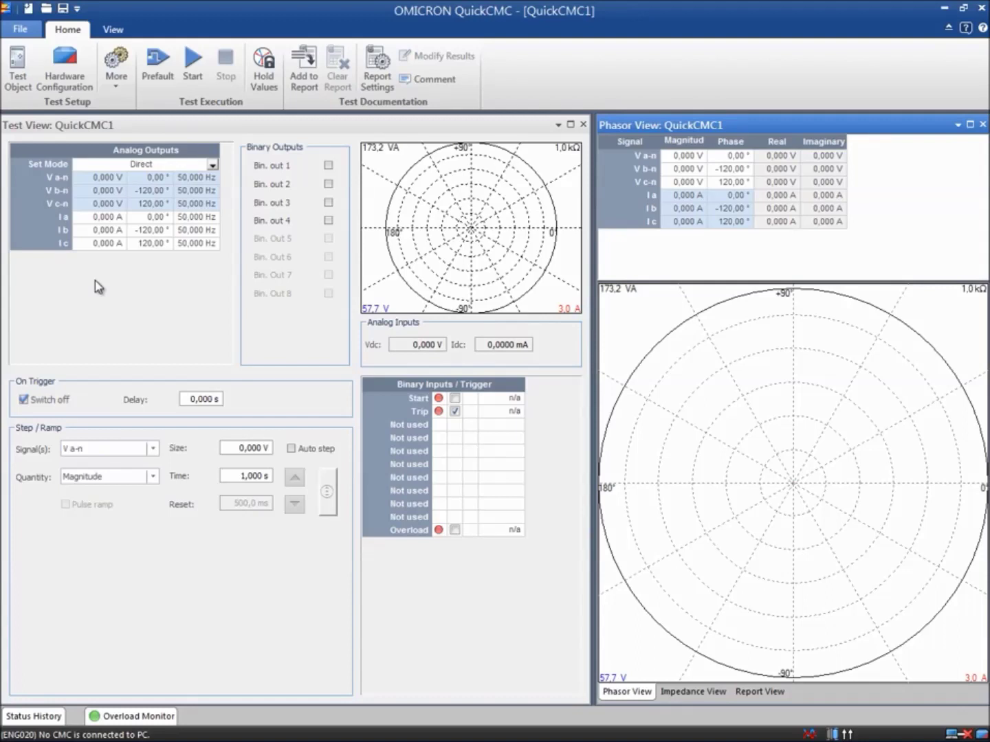
Select the Direct set mode for the analog outputs and set the V a-n magnitude to 10 V
click(213, 166)
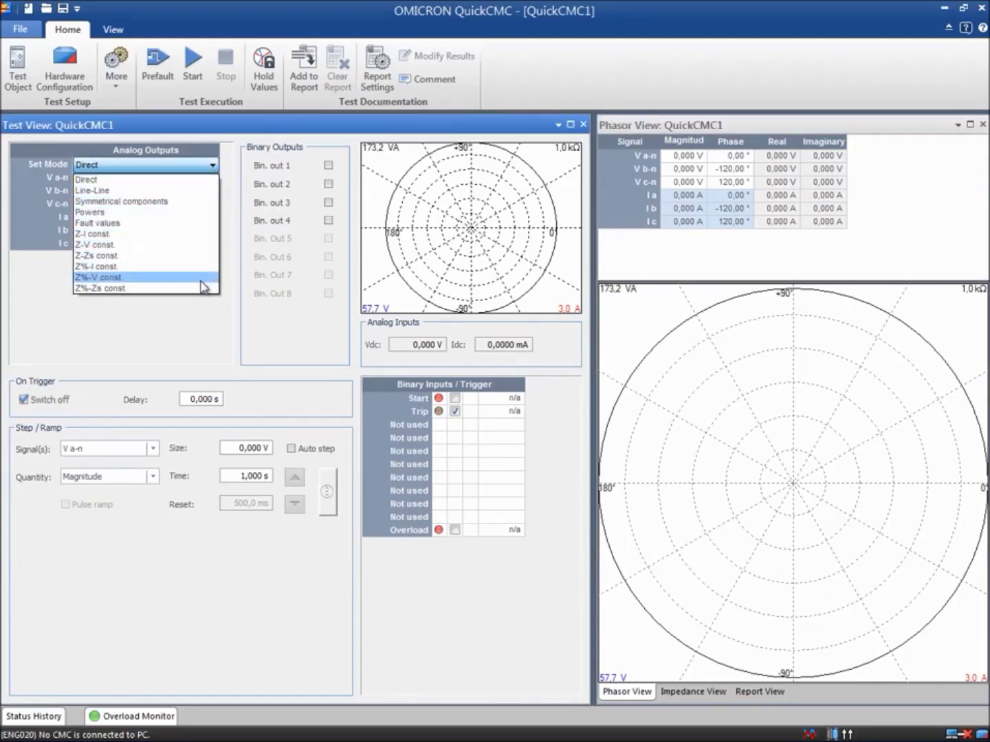
click(183, 180)
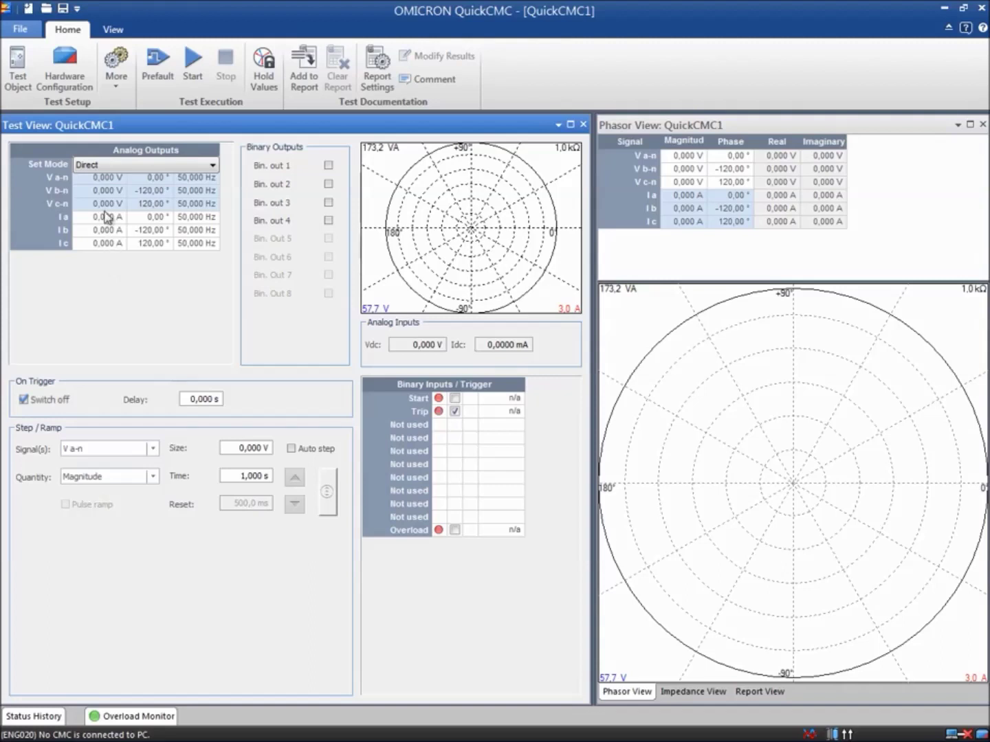
click(114, 179)
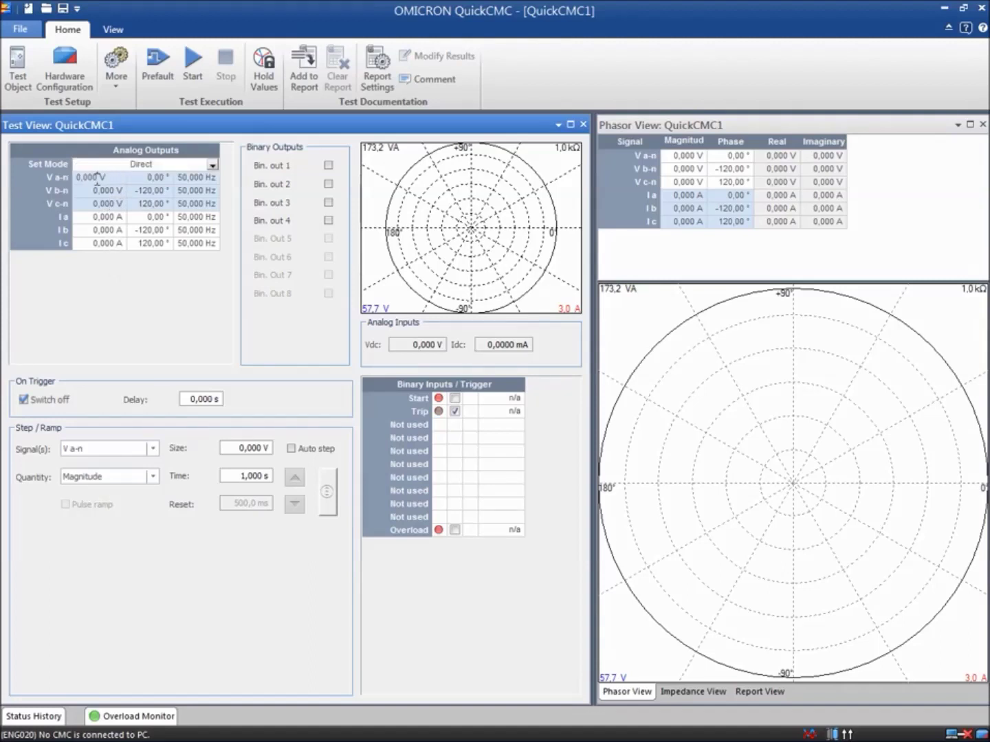
text(10)
key(Return)
Set V a-n to its nominal value with equal phase voltage magnitudes, and move the V c-n phasor to about 38.26 V at -151.33°
right_click(96, 183)
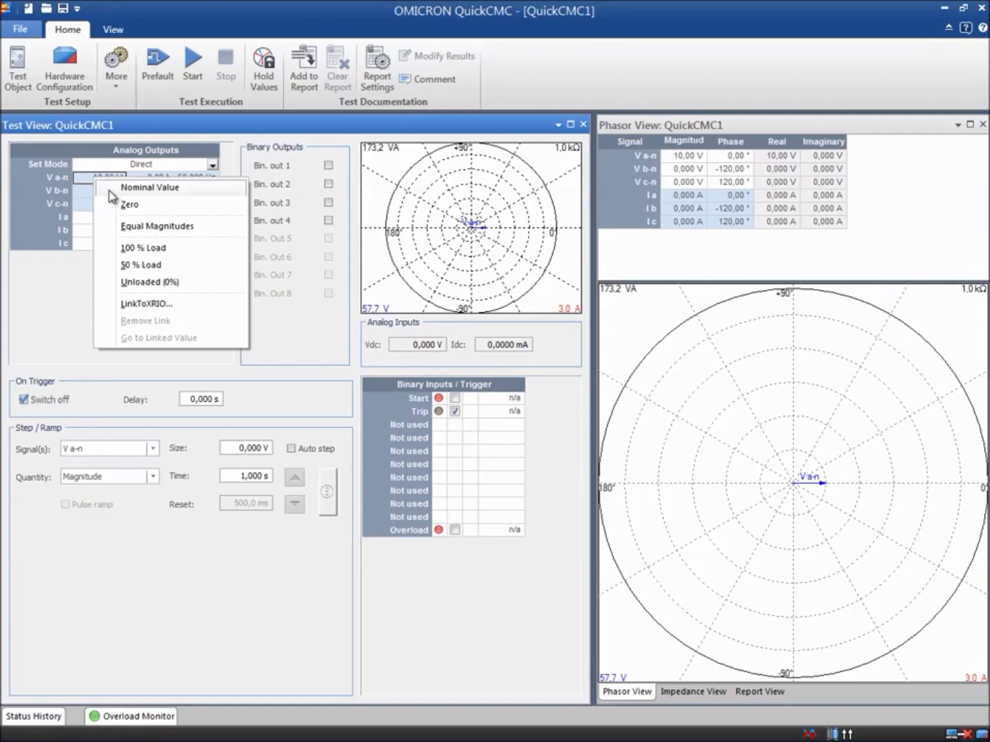
click(108, 188)
right_click(108, 187)
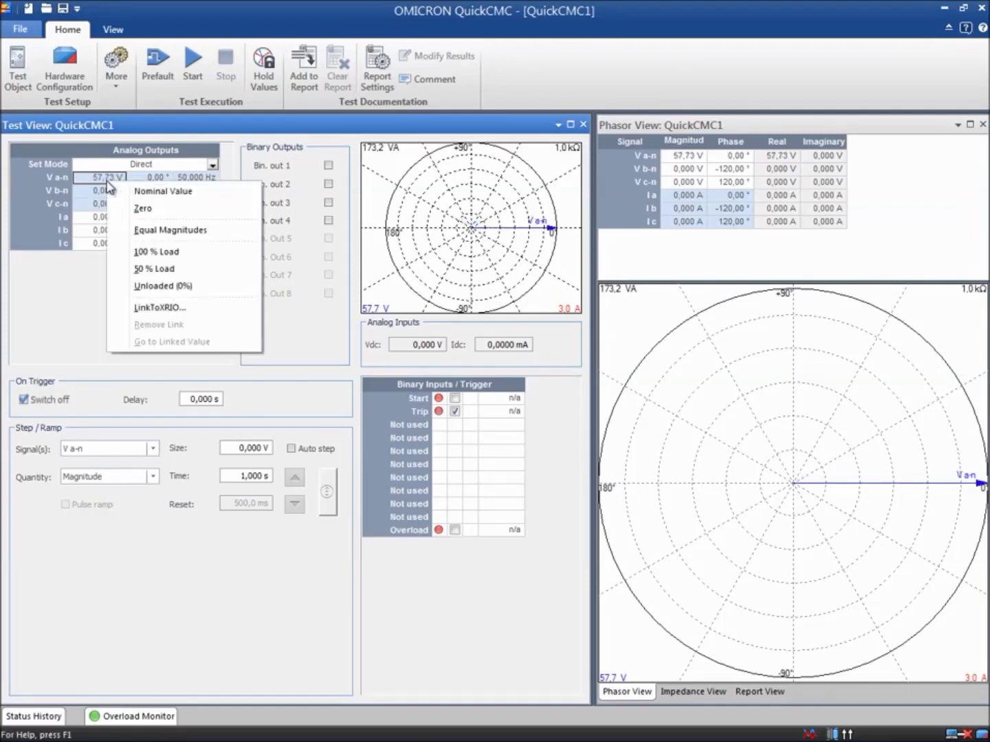
click(131, 232)
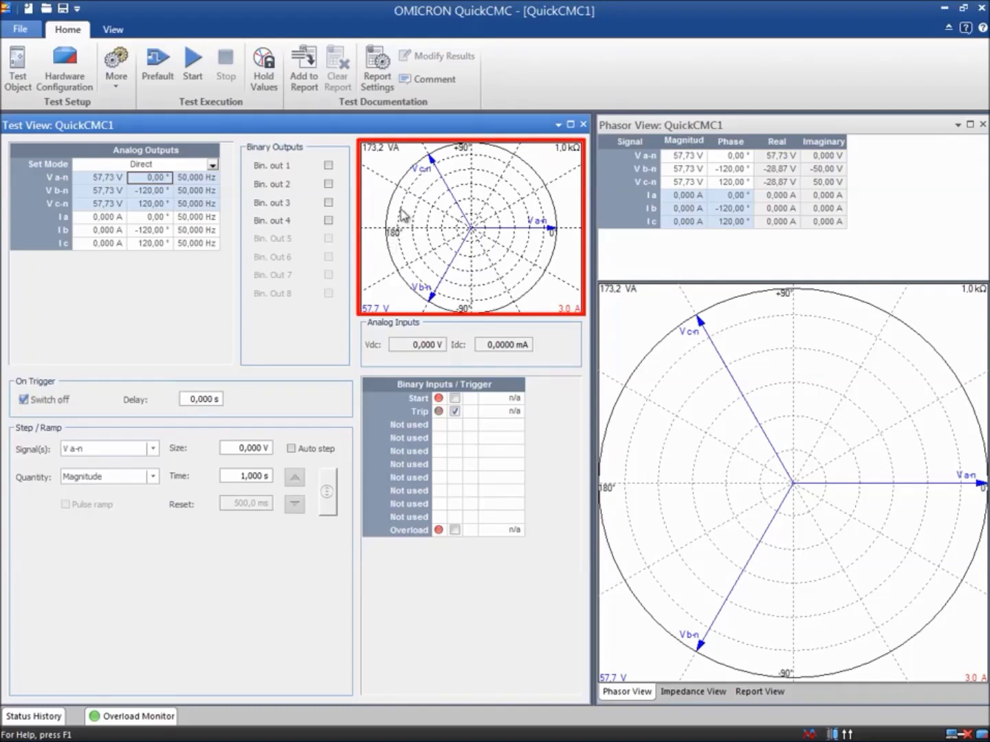
drag(439, 167, 424, 253)
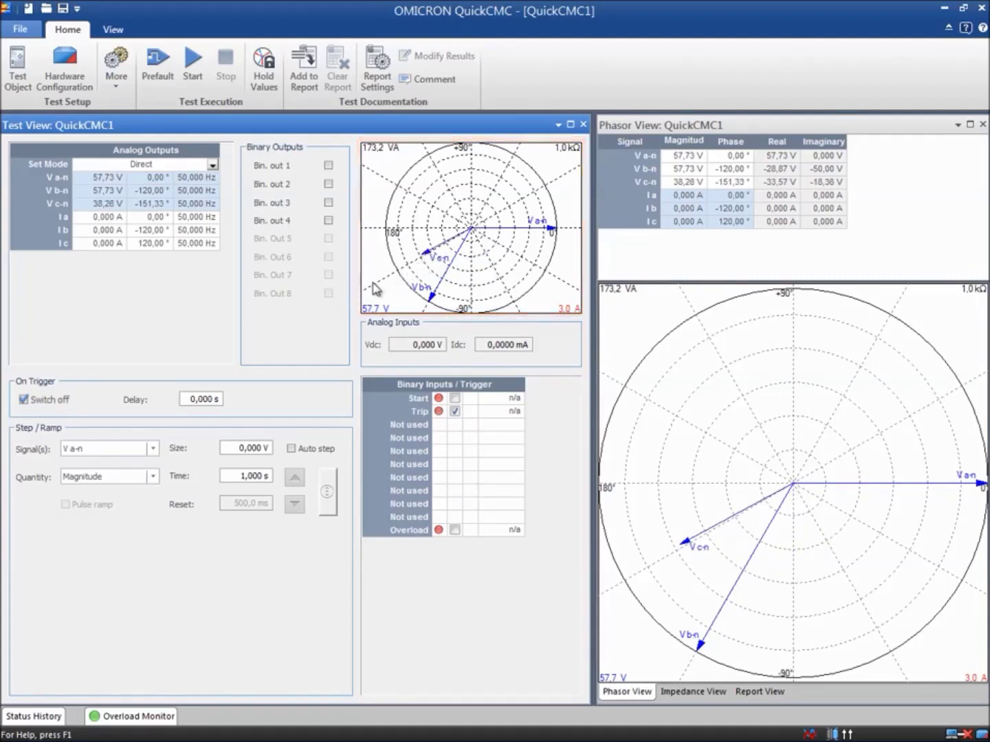
Switch binary outputs 1, 2 and 3 on and off again, and toggle the Trip trigger off and back on
click(329, 166)
click(329, 183)
click(329, 202)
click(328, 202)
click(329, 184)
click(328, 166)
click(457, 412)
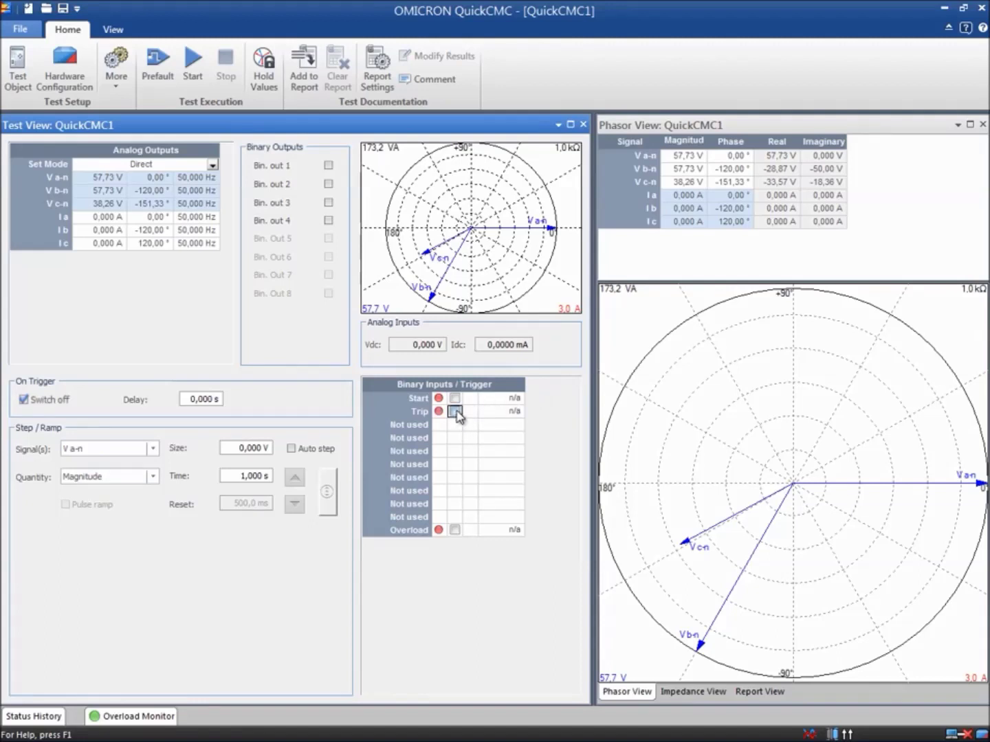
click(458, 413)
Add the test to the report as Test 1 with a Passed assessment and review the report's contents
click(313, 88)
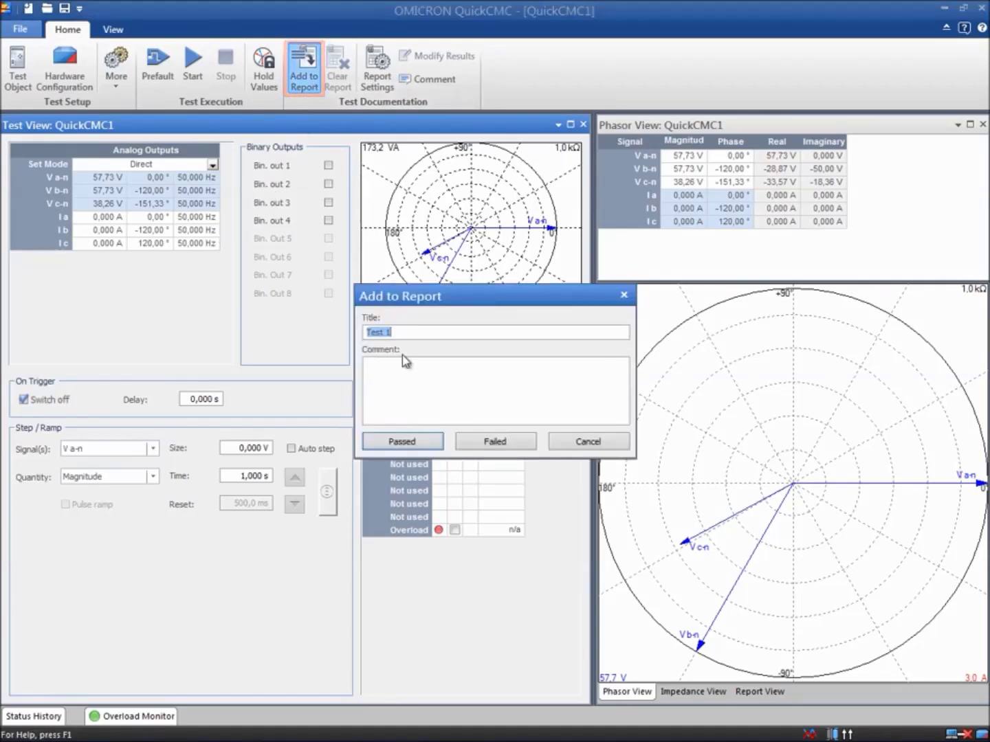
click(415, 443)
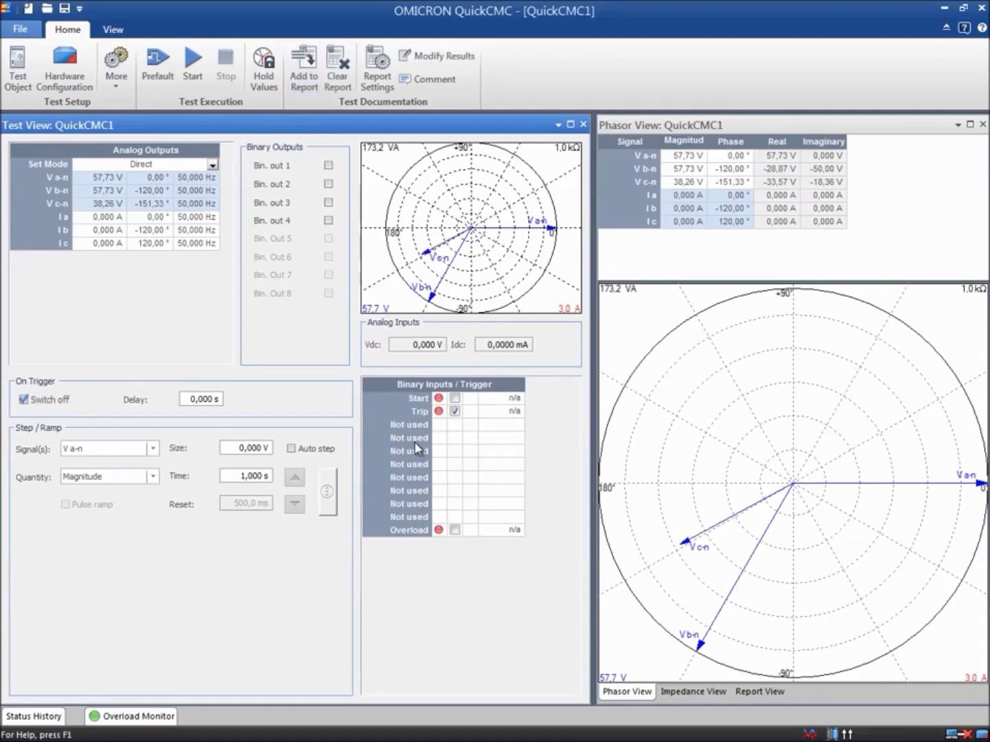
click(760, 690)
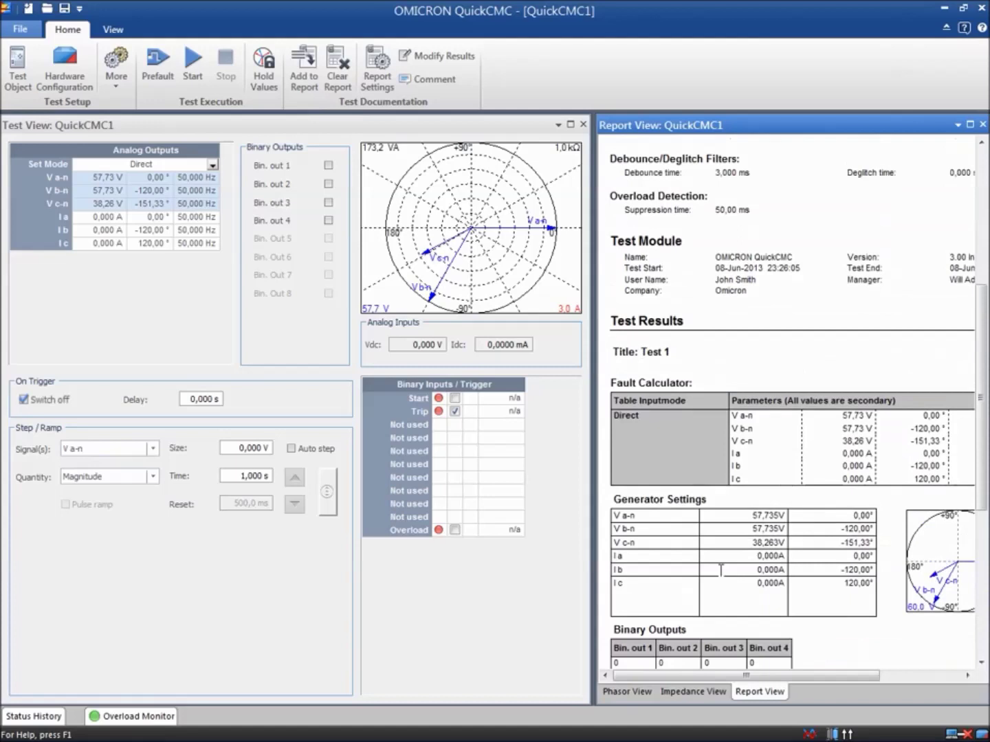
scroll(720, 570, up, 5)
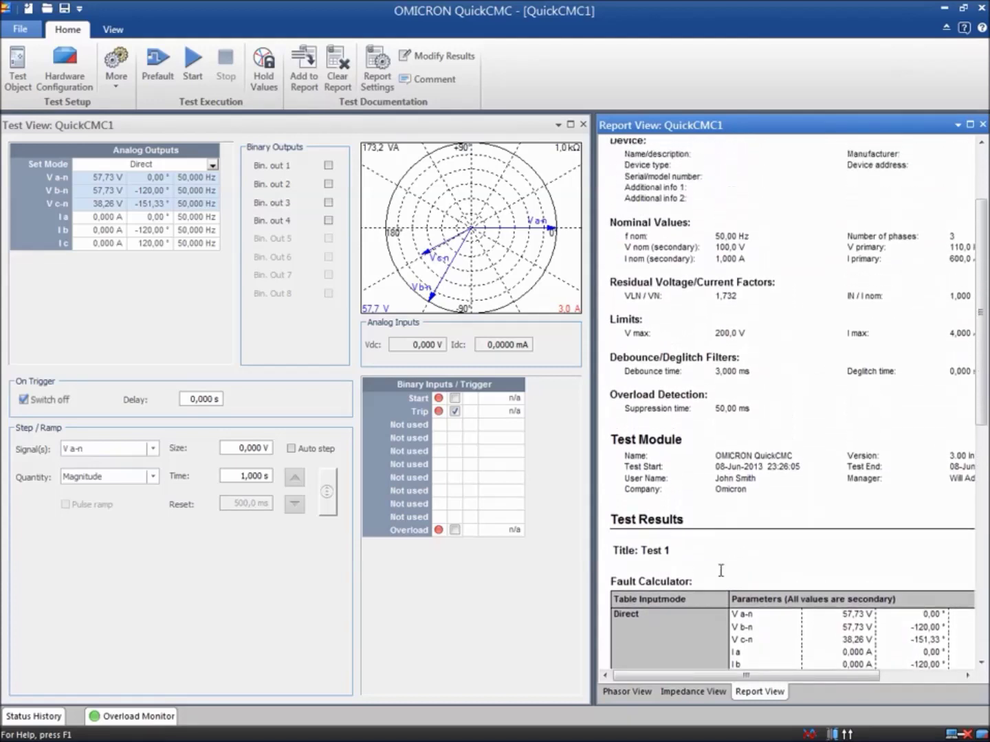
scroll(721, 570, up, 3)
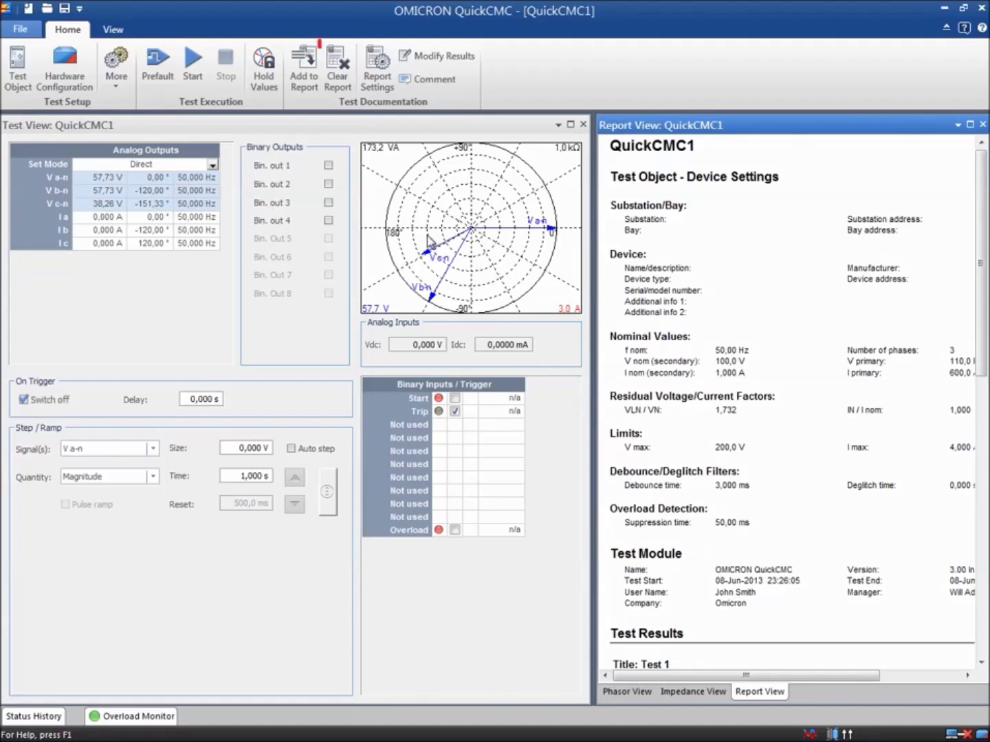
Clear all test results from the report and confirm the deletion
click(337, 68)
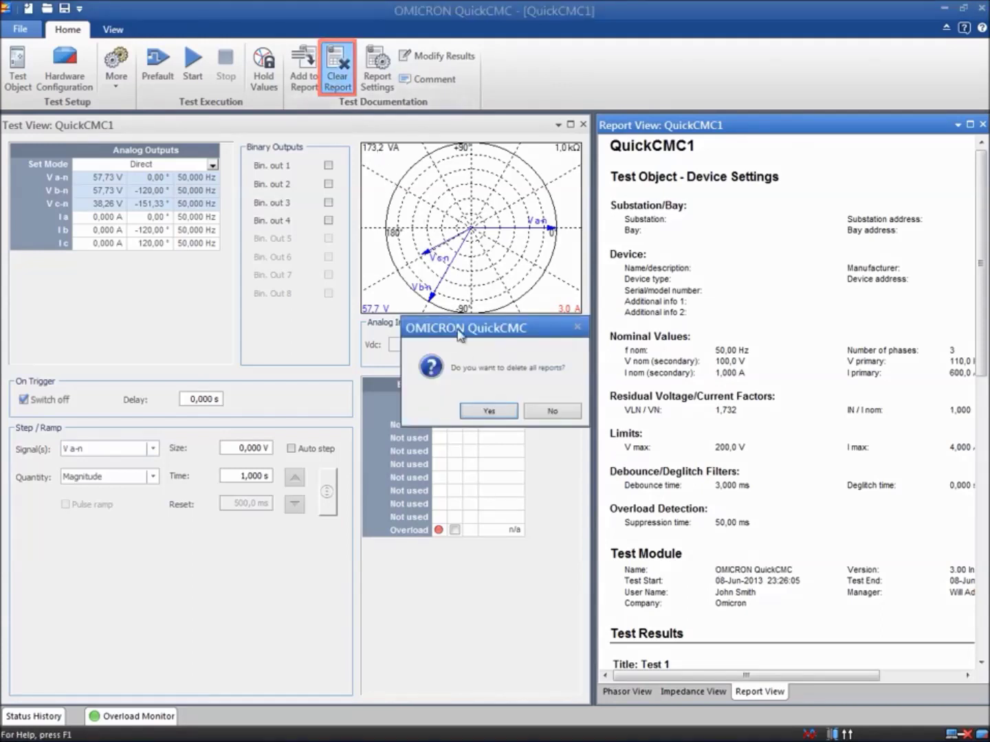
click(482, 411)
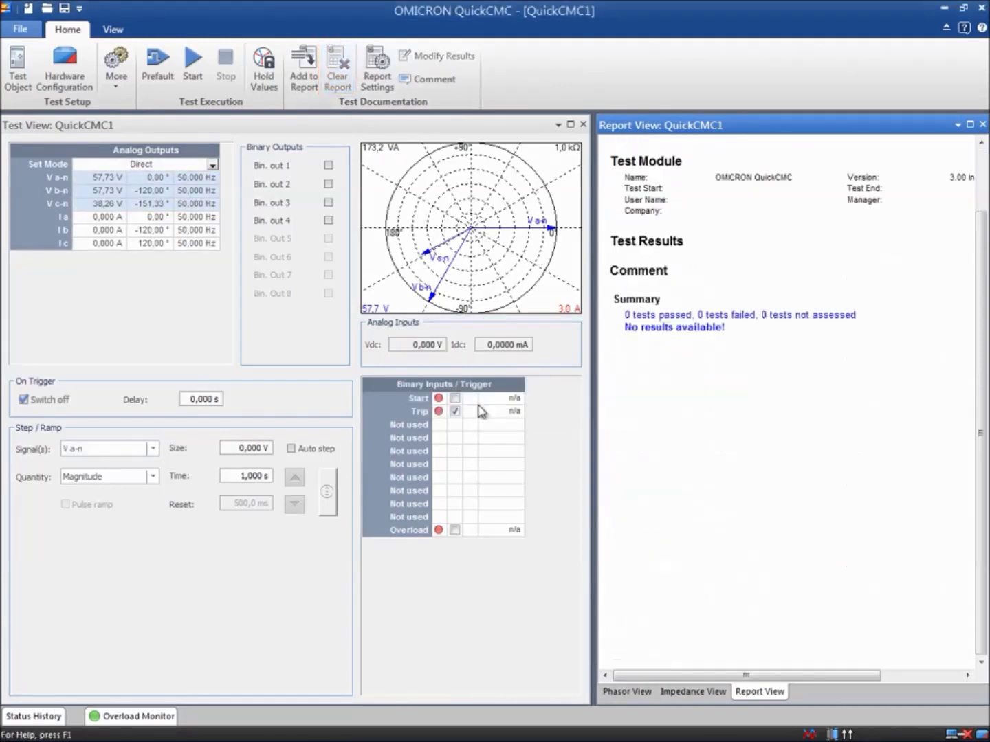